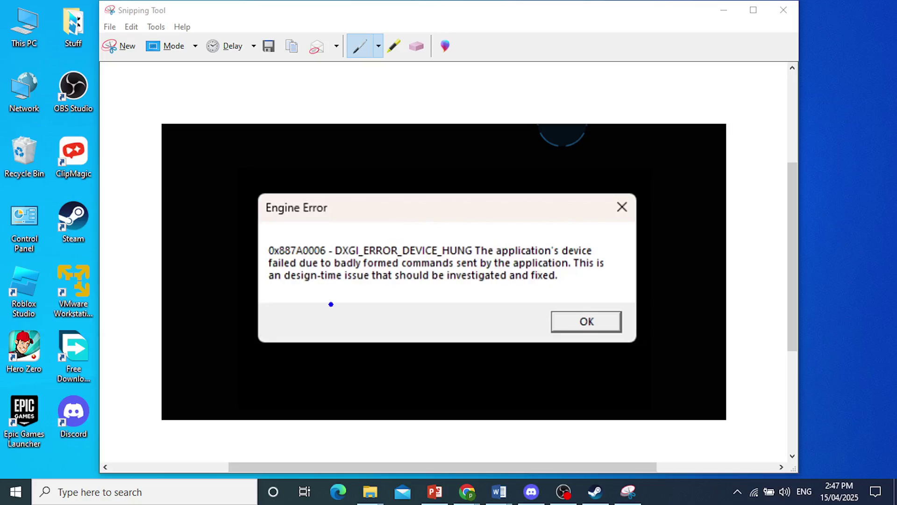
Step: Run sysdm.cpl from the Win+R Run box to open System Properties
key(super+r)
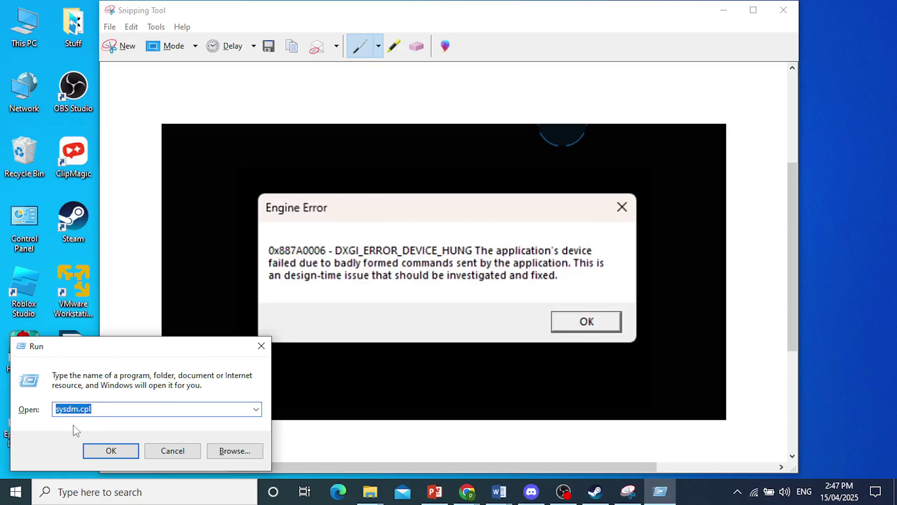
click(61, 410)
click(105, 410)
click(99, 454)
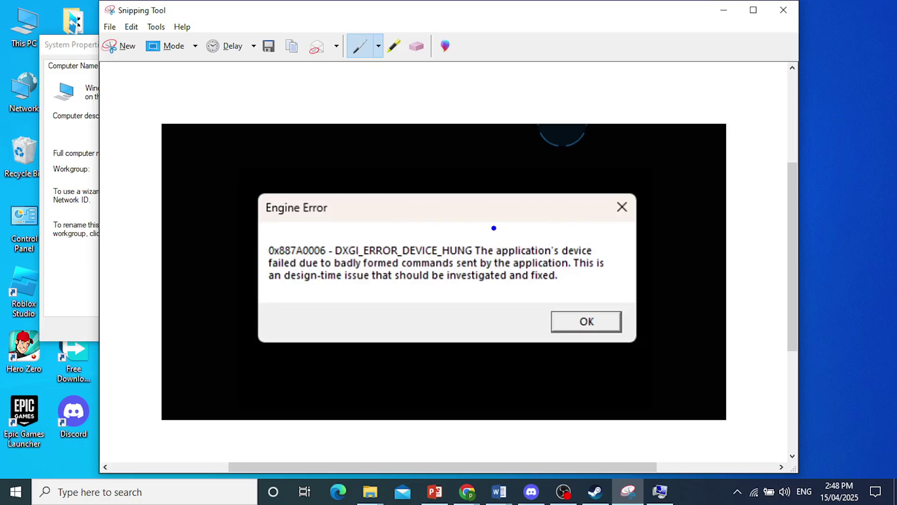
Step: Open the Advanced tab of System Properties' Performance Options, showing the 8400 MB paging total
click(79, 244)
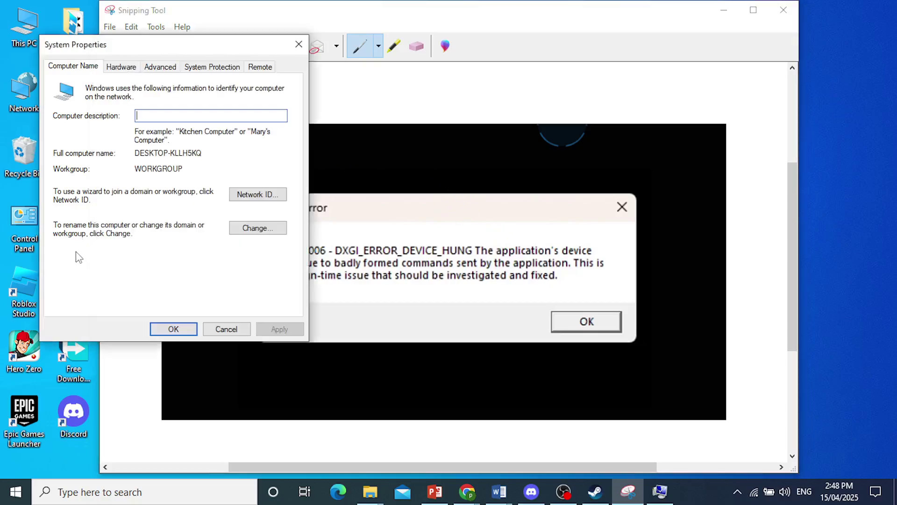
click(166, 68)
click(166, 69)
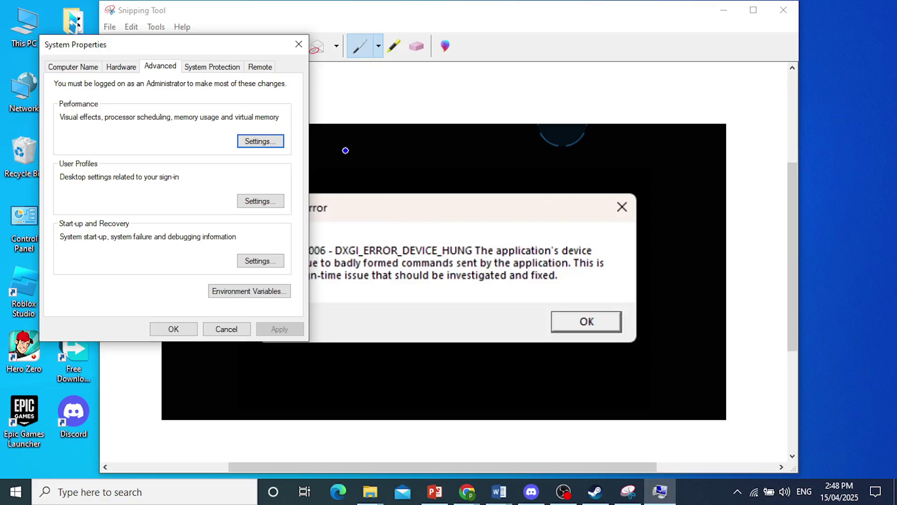
click(261, 141)
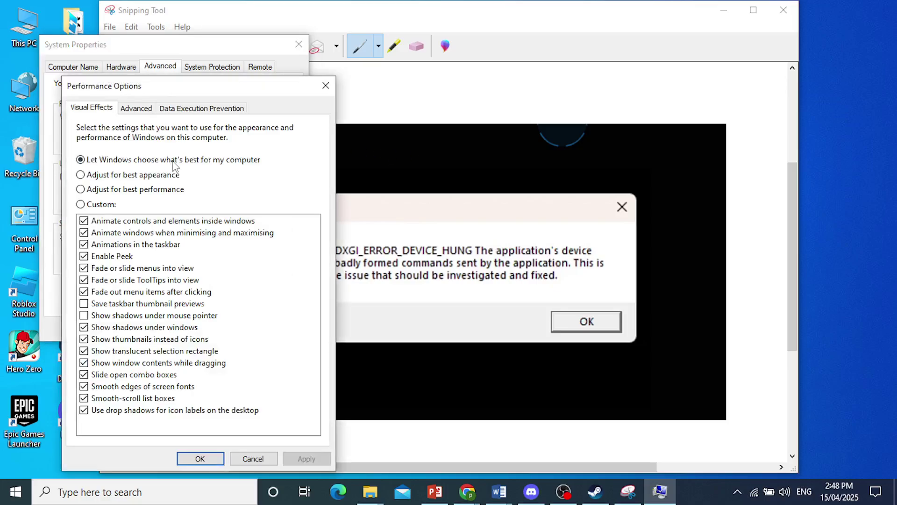
click(136, 108)
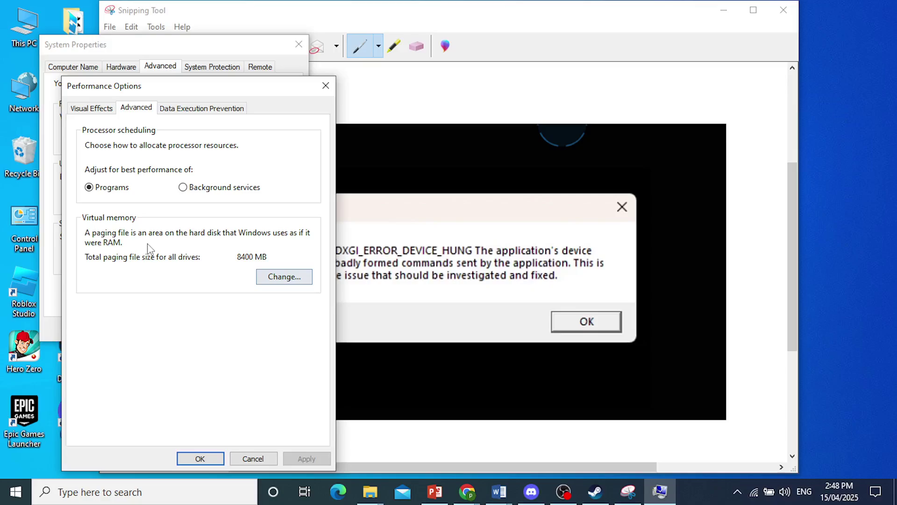
Step: Give drive C: a custom paging file of 24576 MB initial and 49152 MB maximum, and confirm
click(284, 277)
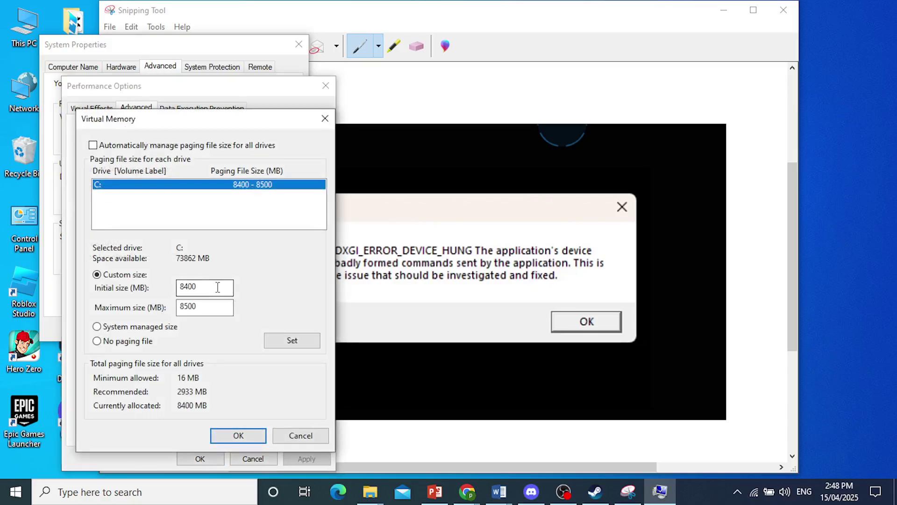
drag(220, 288, 172, 292)
text(245)
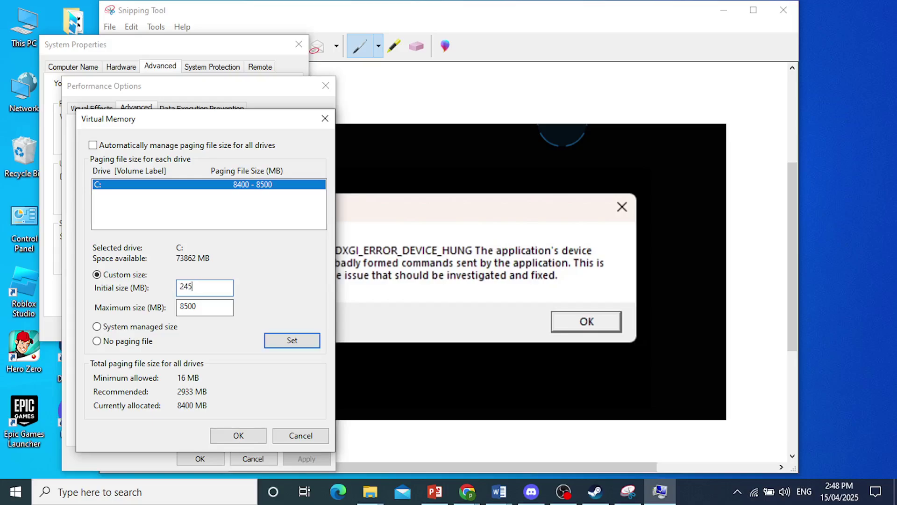
text(76)
drag(228, 306, 177, 308)
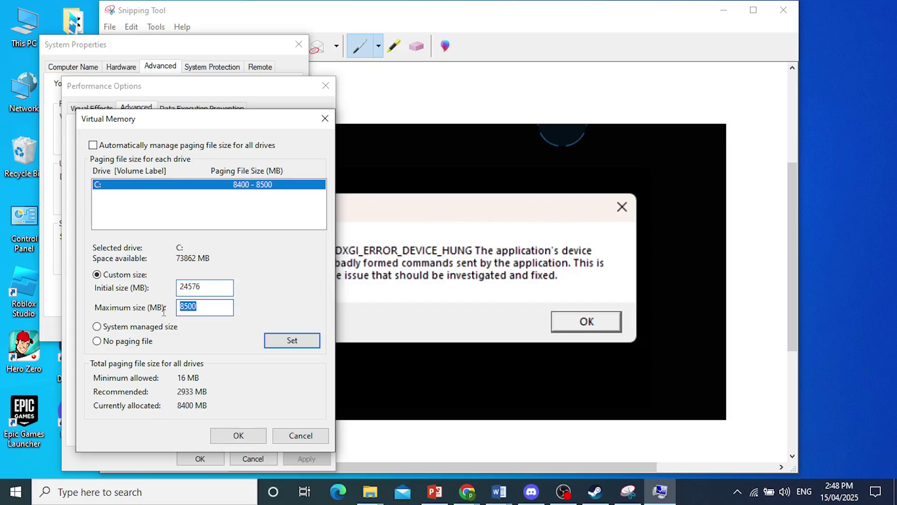
text(49)
text(152)
click(288, 341)
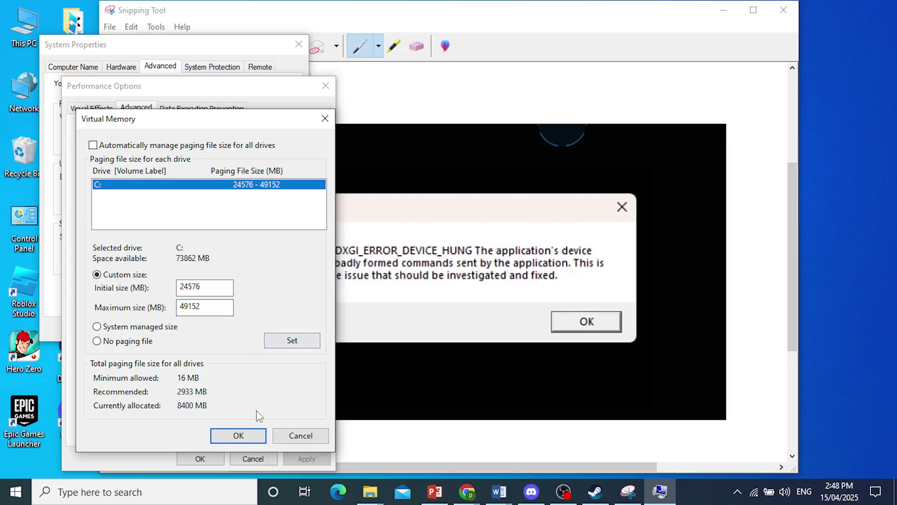
click(249, 436)
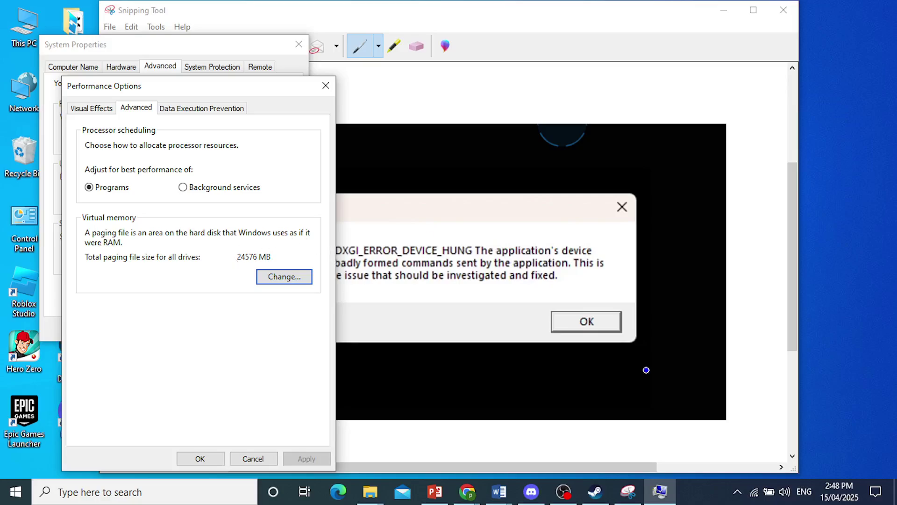
Step: Return to Performance Options, now showing a 24576 MB total paging file size
click(713, 500)
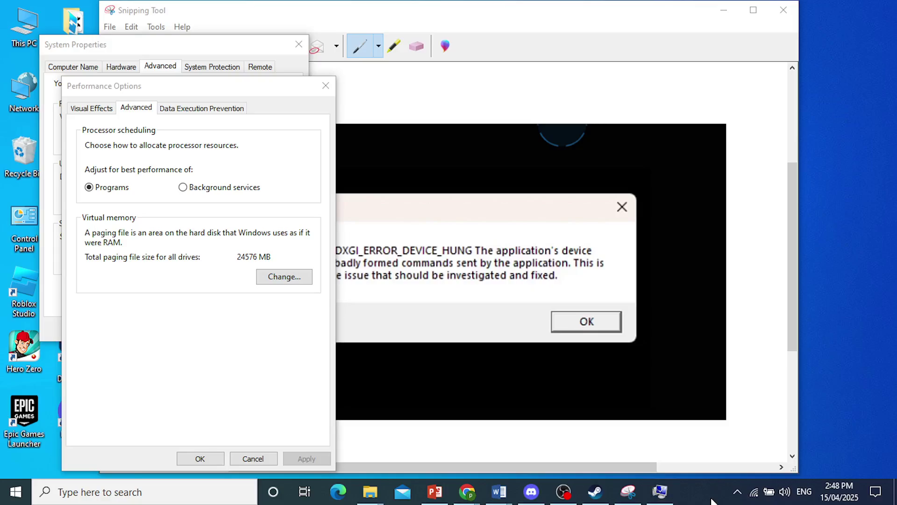